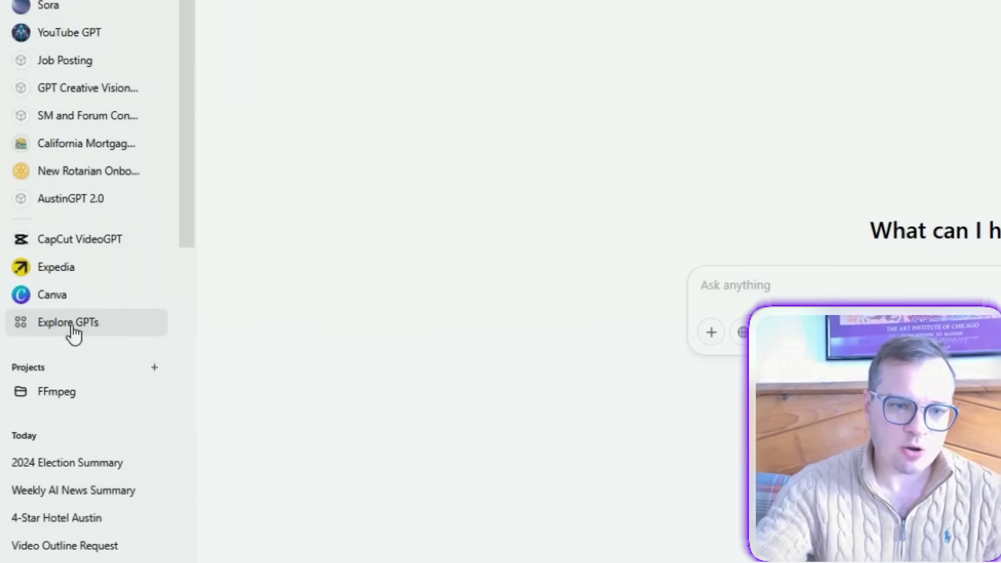
click(79, 328)
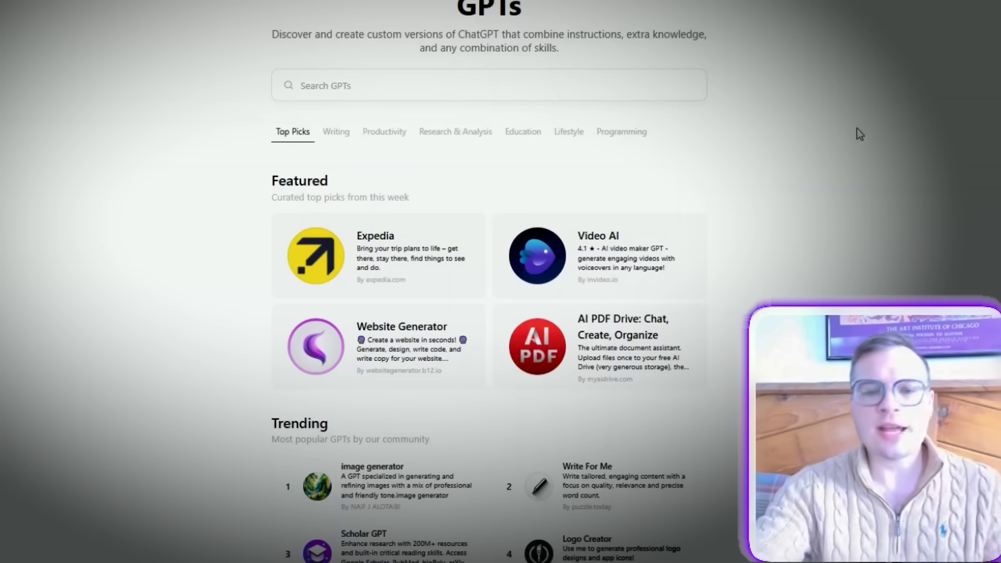
scroll(836, 124, down, 3)
scroll(829, 129, down, 3)
scroll(862, 116, up, 8)
scroll(863, 116, down, 2)
scroll(549, 282, up, 1)
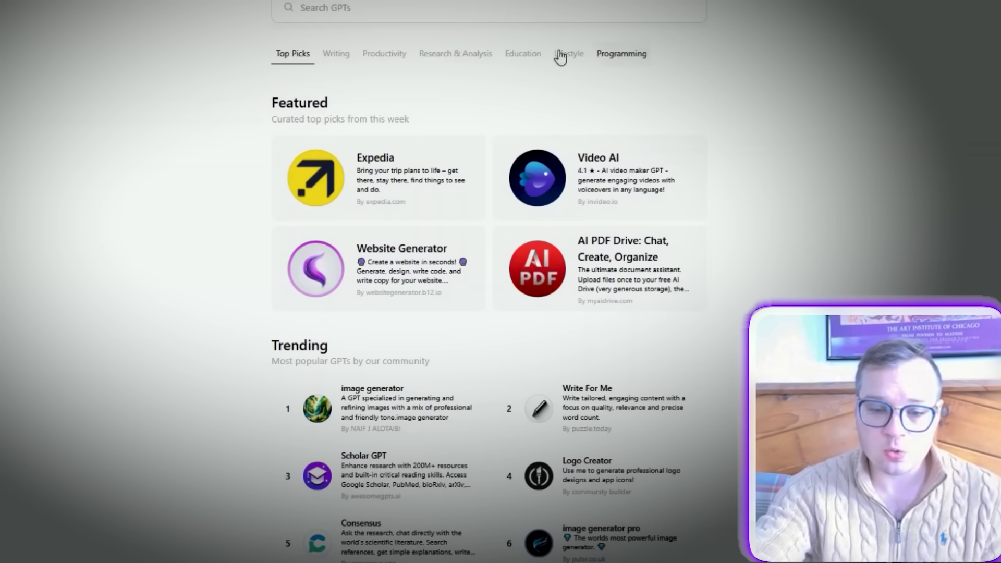
scroll(489, 282, down, 15)
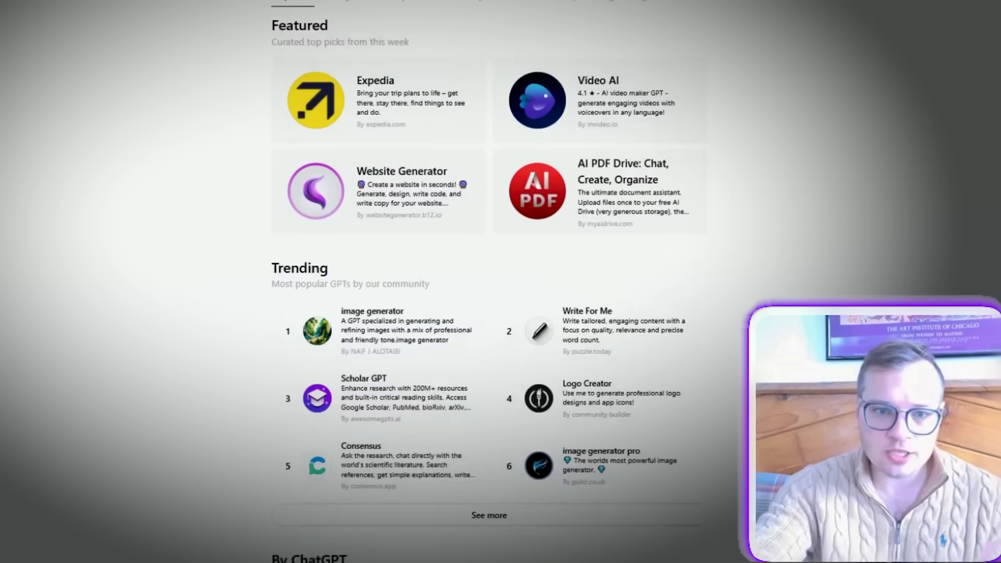
scroll(489, 282, down, 12)
scroll(483, 281, down, 12)
scroll(484, 130, up, 20)
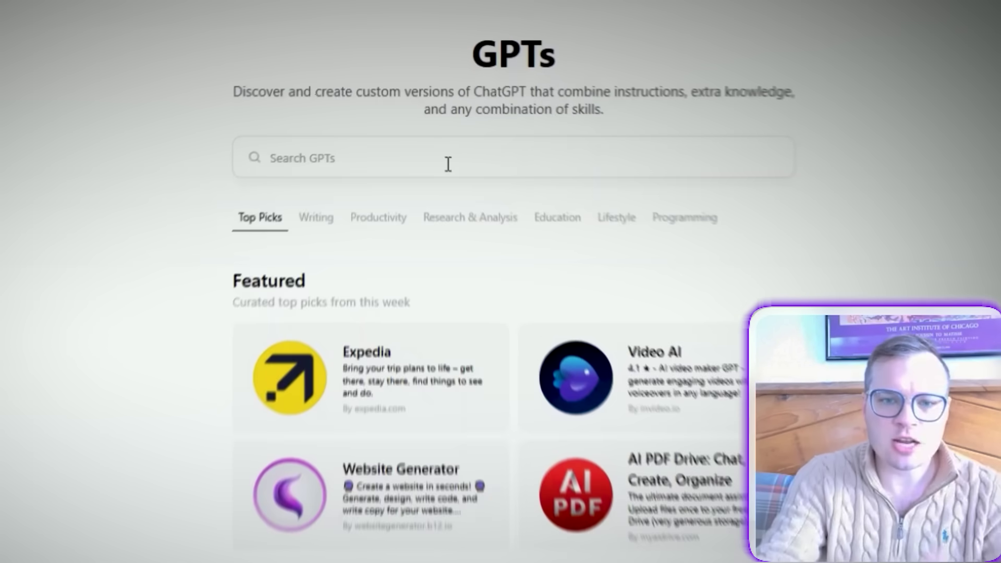
Search the GPT store for 'capcut'.
click(436, 125)
text(capcut)
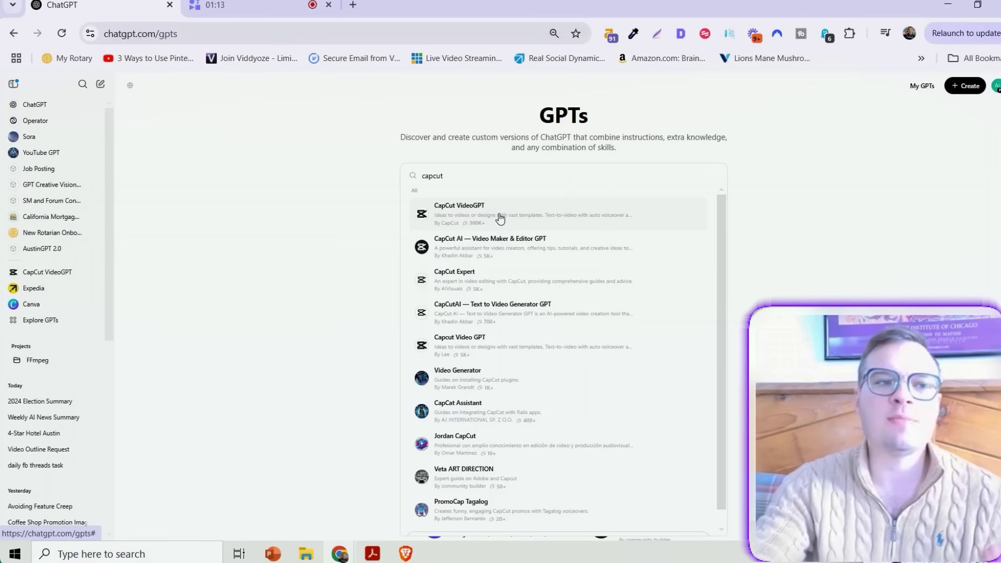
Review the CapCut VideoGPT details page and start a chat with it.
click(494, 223)
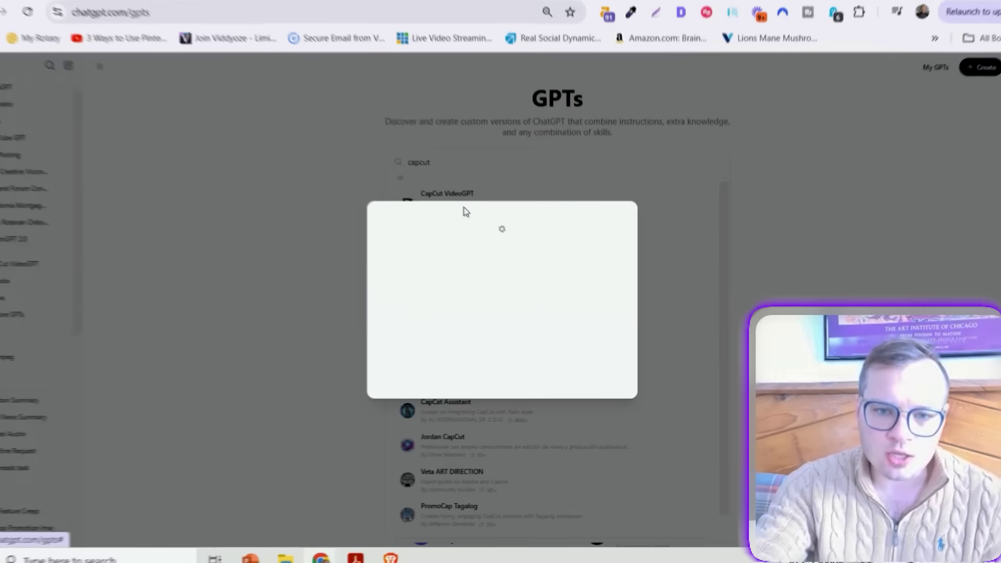
scroll(554, 227, down, 3)
scroll(552, 237, up, 3)
scroll(503, 339, down, 3)
scroll(559, 258, up, 2)
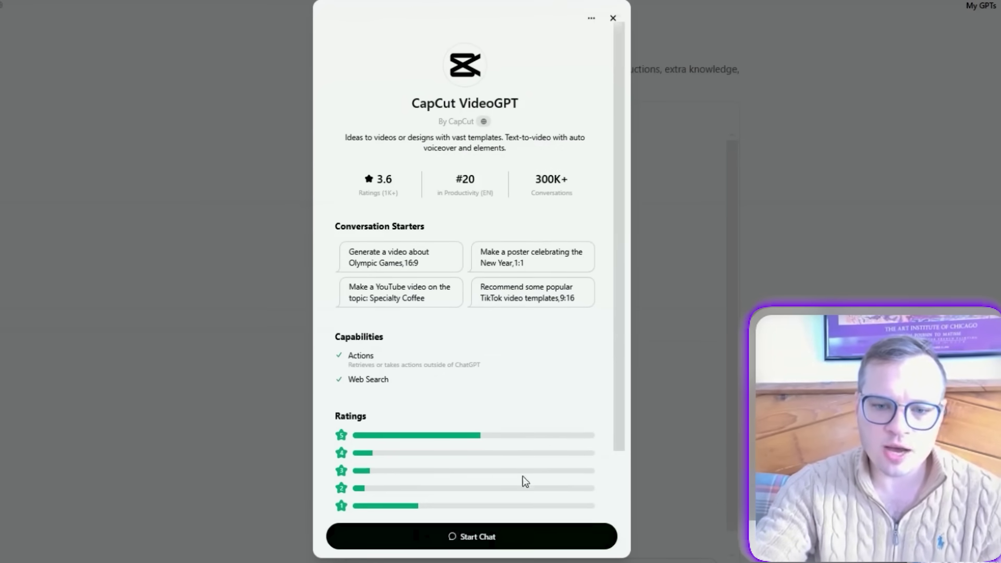
click(498, 542)
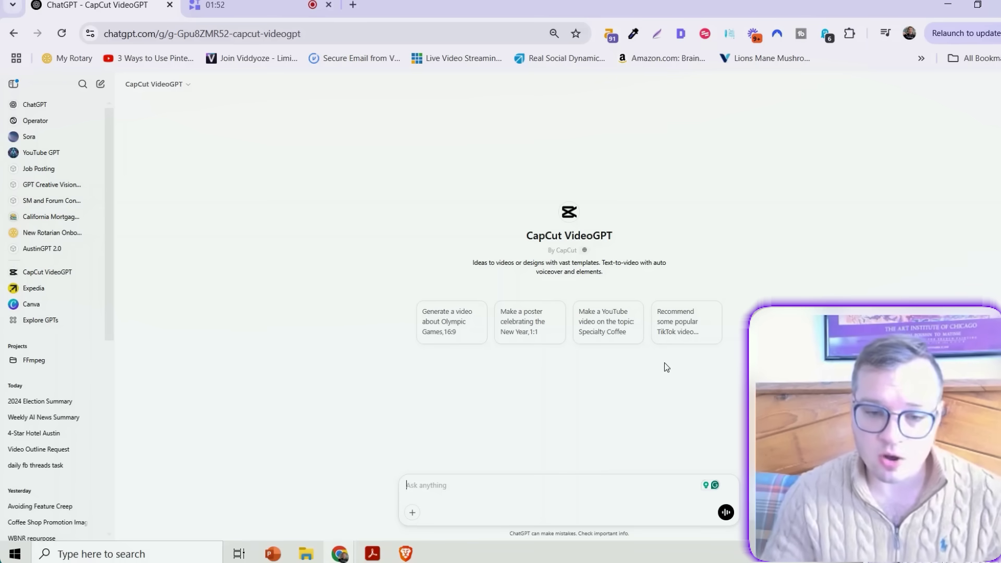
Ask CapCut VideoGPT to create a 3-minute 16:9 video on the 2024 United States presidential election.
text(cr)
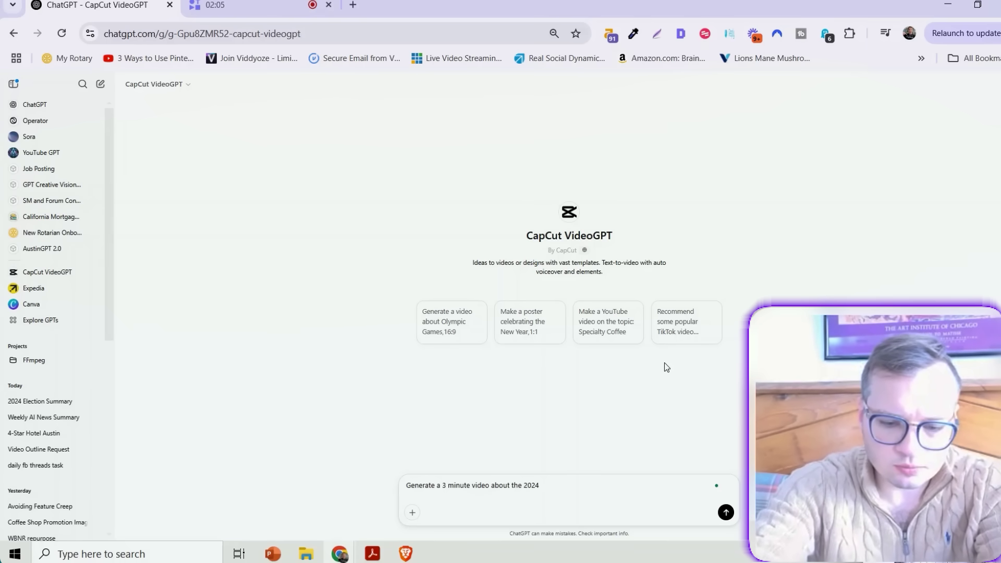
text(United States presidential electio)
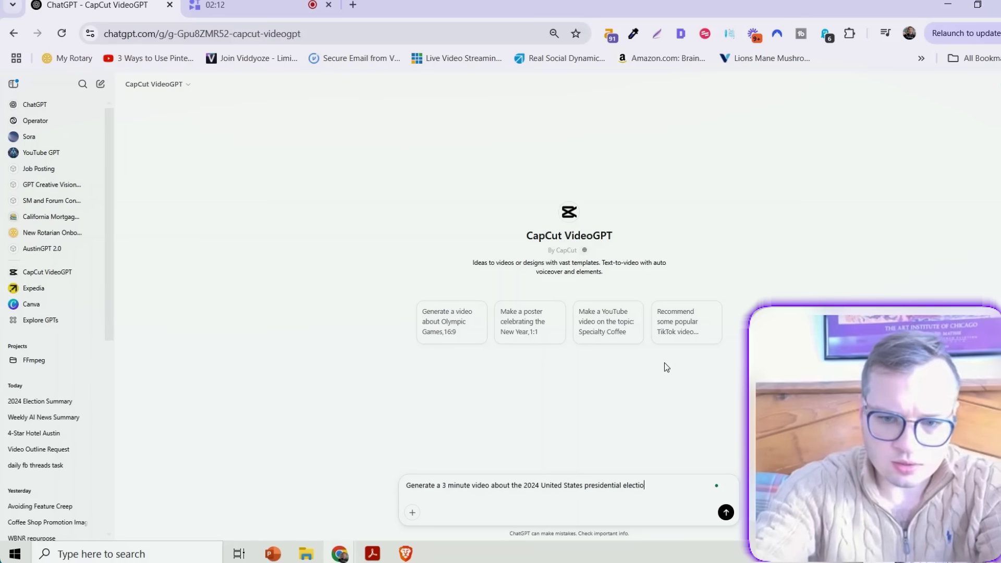
text(n, 16:9)
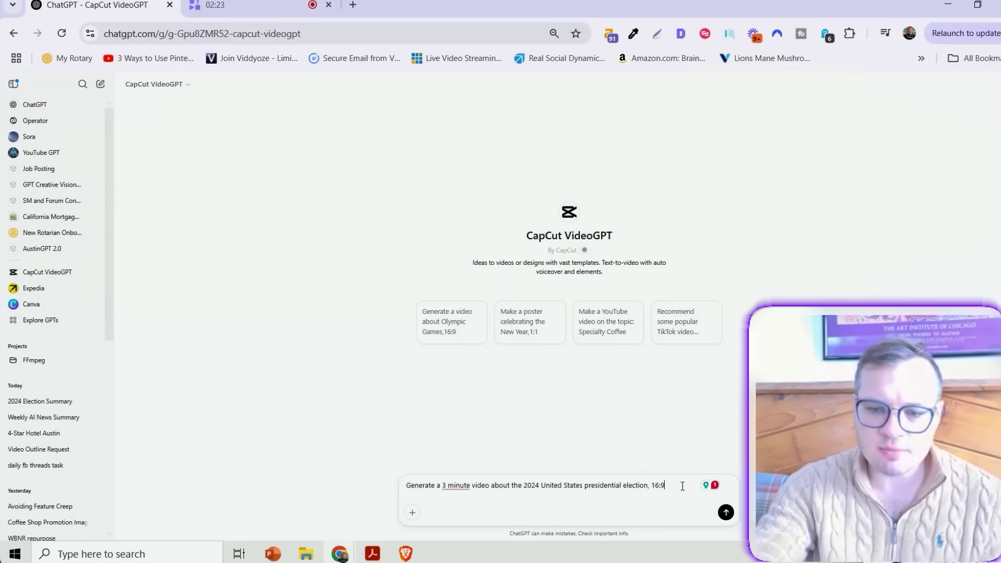
click(731, 516)
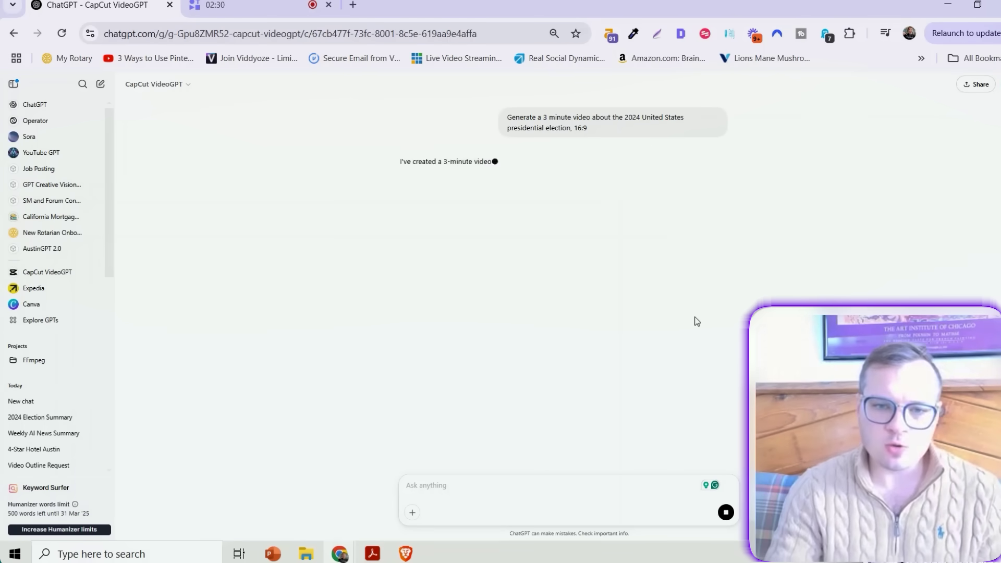
Select the video link in the reply, then send the follow-up 'the link did not work'.
drag(556, 202, 419, 202)
click(433, 493)
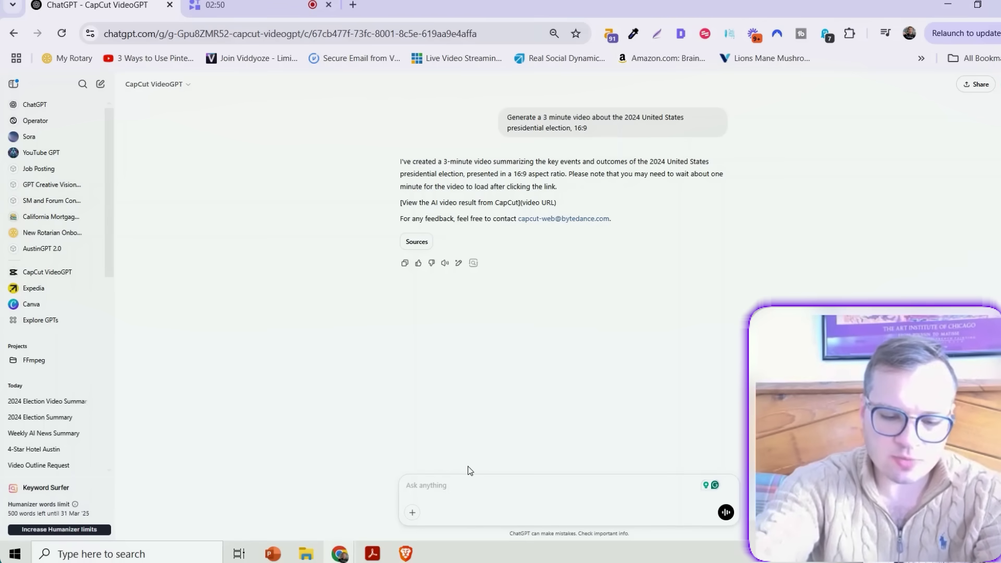
text(the link did not work)
key(Return)
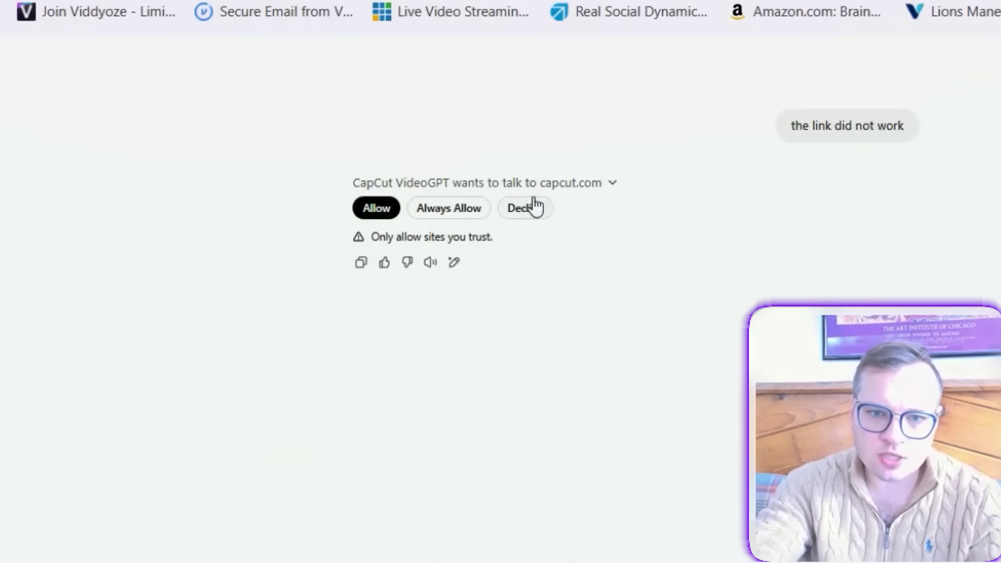
Allow the capcut.com connection and open the 'View the AI video result from CapCut' link.
click(377, 211)
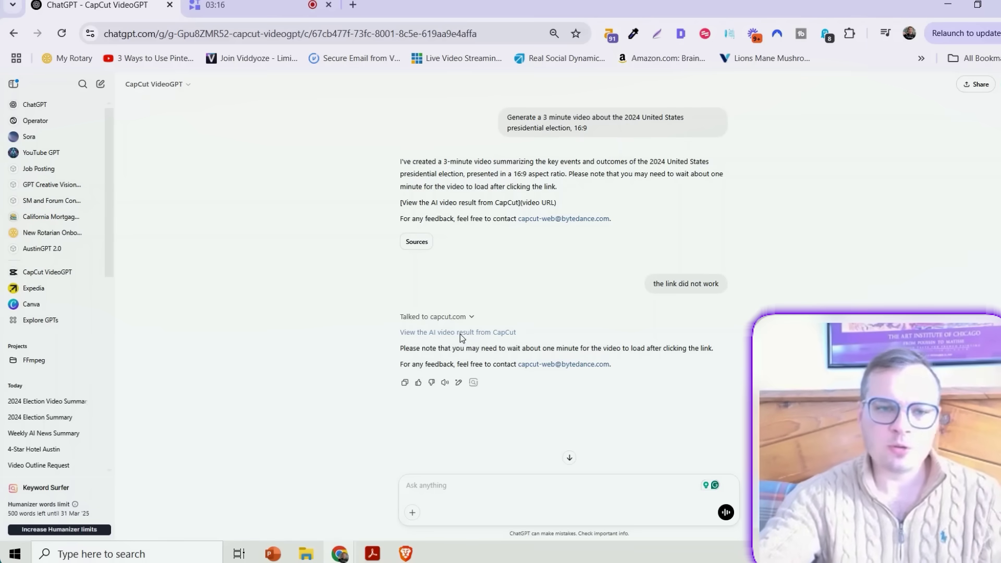
click(461, 334)
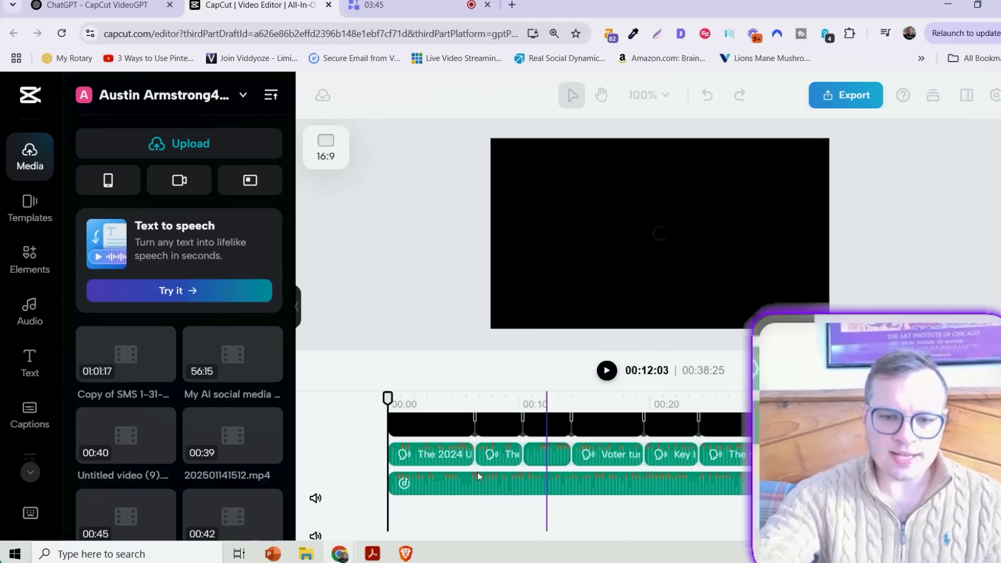
Move the playhead to about one second and inspect the first caption and video clips.
click(409, 402)
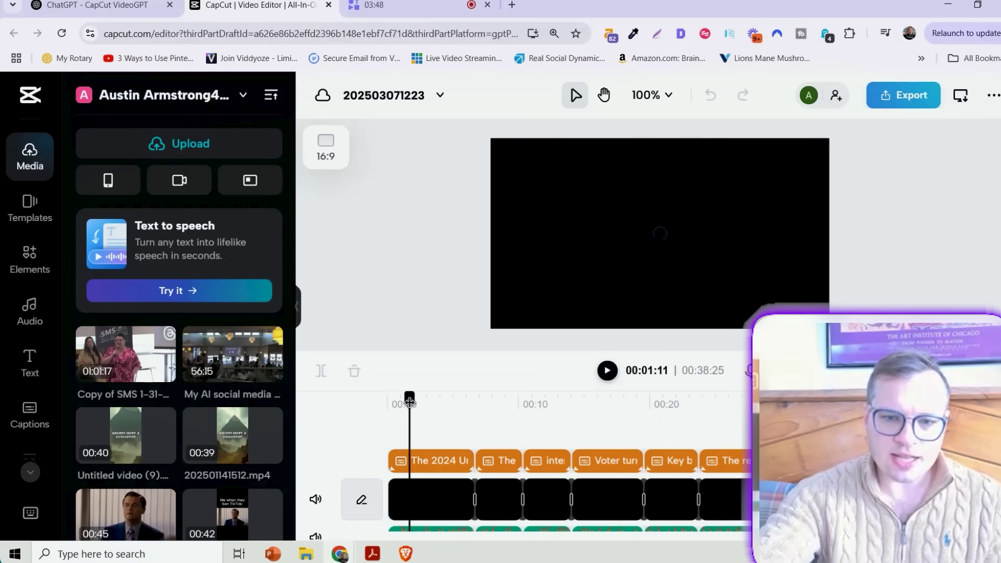
click(428, 460)
click(423, 506)
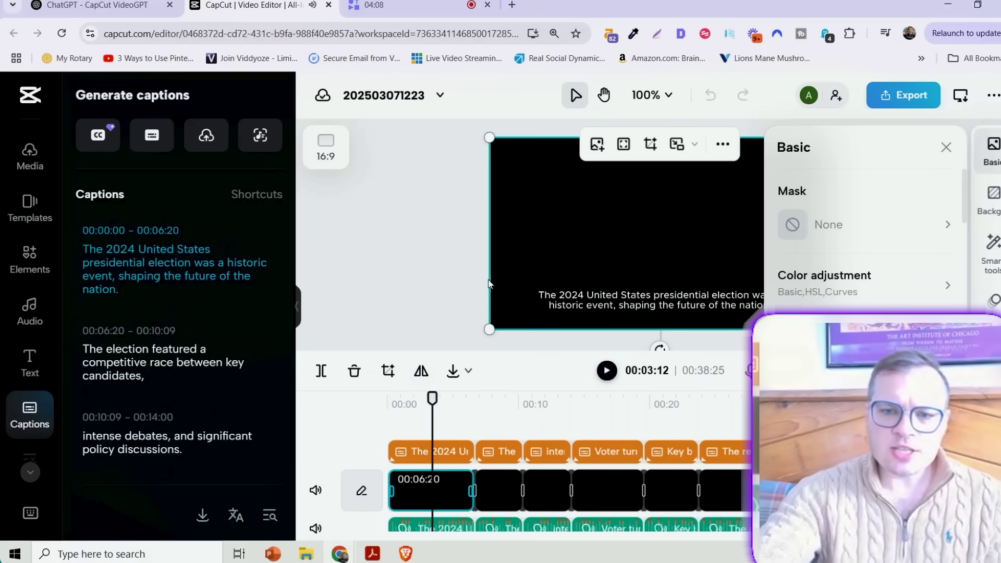
click(415, 240)
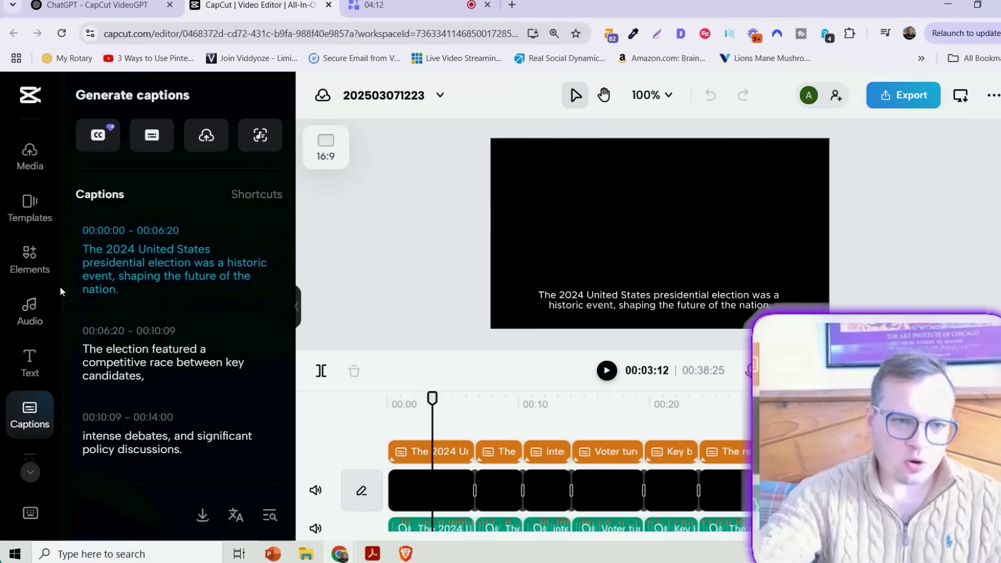
Return to the Media library and expand the left sidebar to reveal more categories, including Plugins.
click(30, 155)
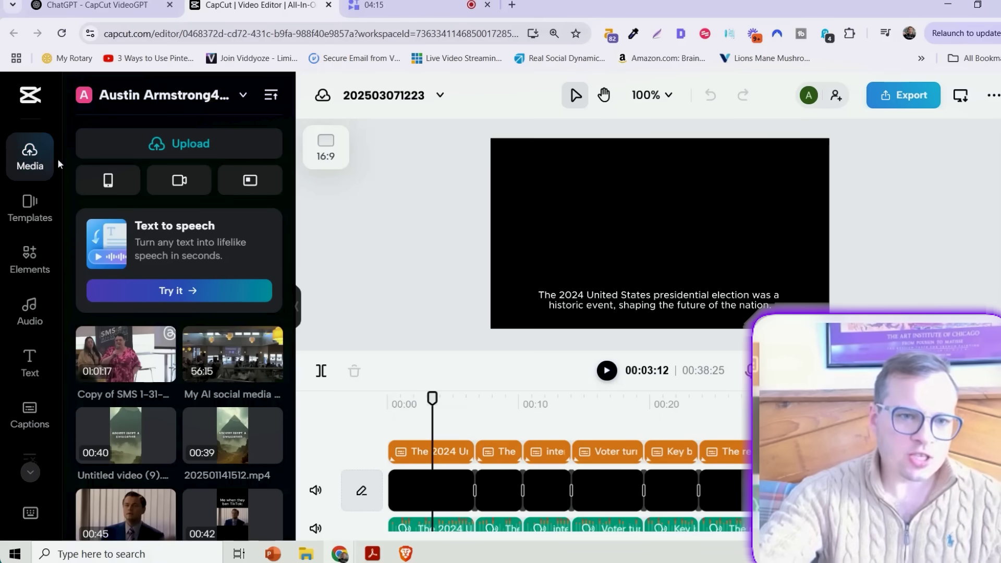
click(31, 477)
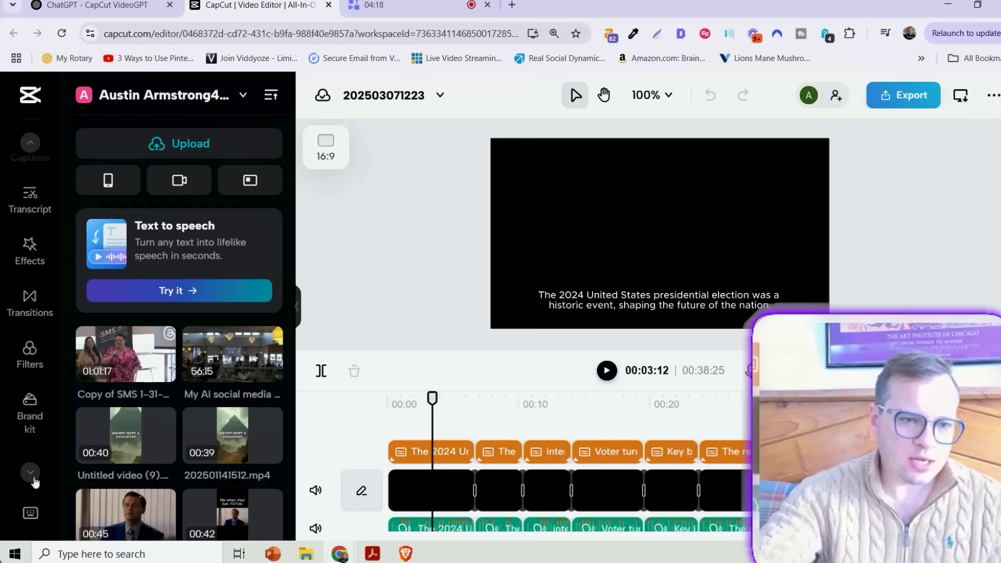
click(30, 477)
scroll(167, 398, down, 1)
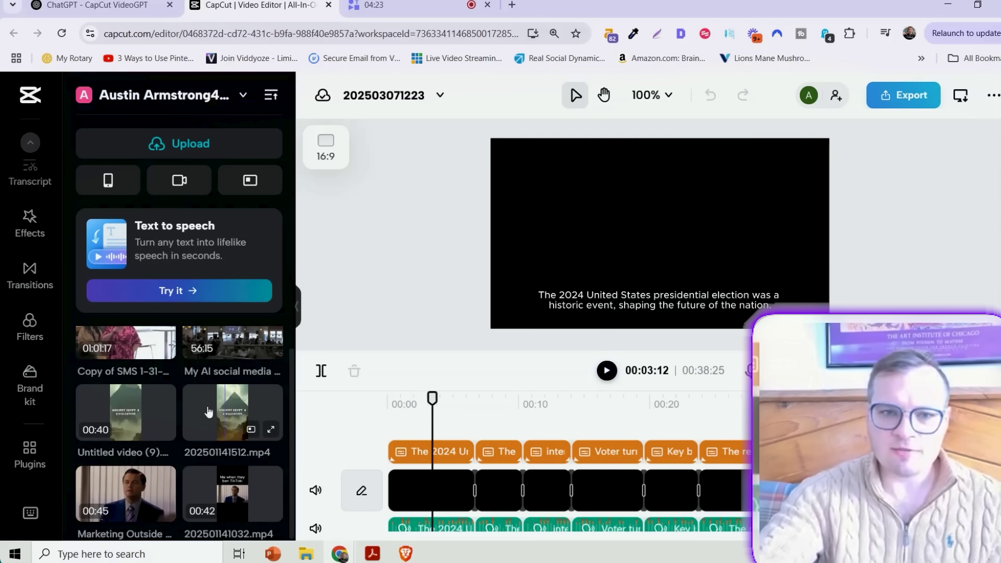